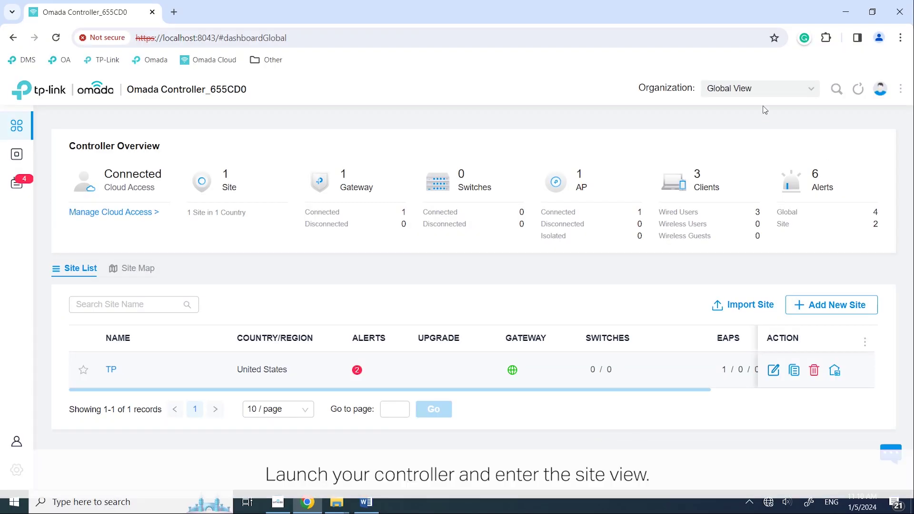
Switch to the TP site and go to its wireless network settings.
{"action": "left_click", "coordinate": [808, 90]}
{"action": "left_click", "coordinate": [742, 138]}
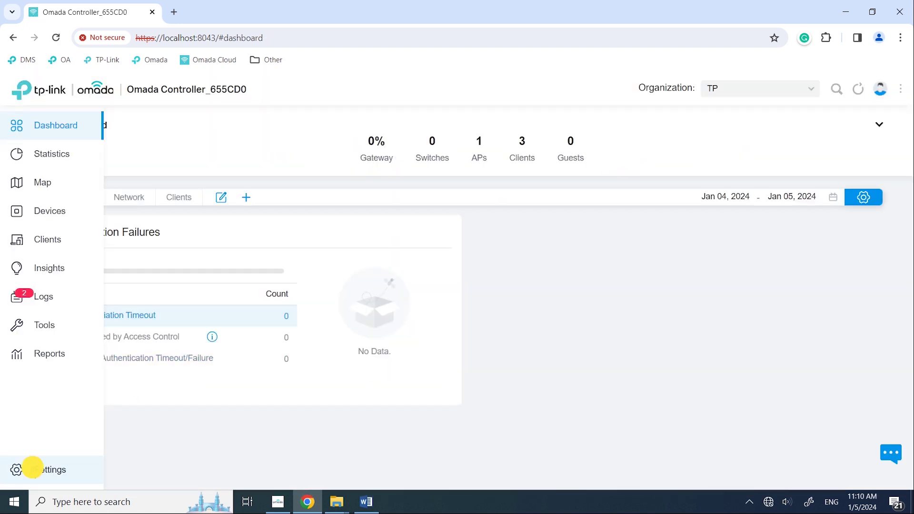
{"action": "left_click", "coordinate": [31, 469]}
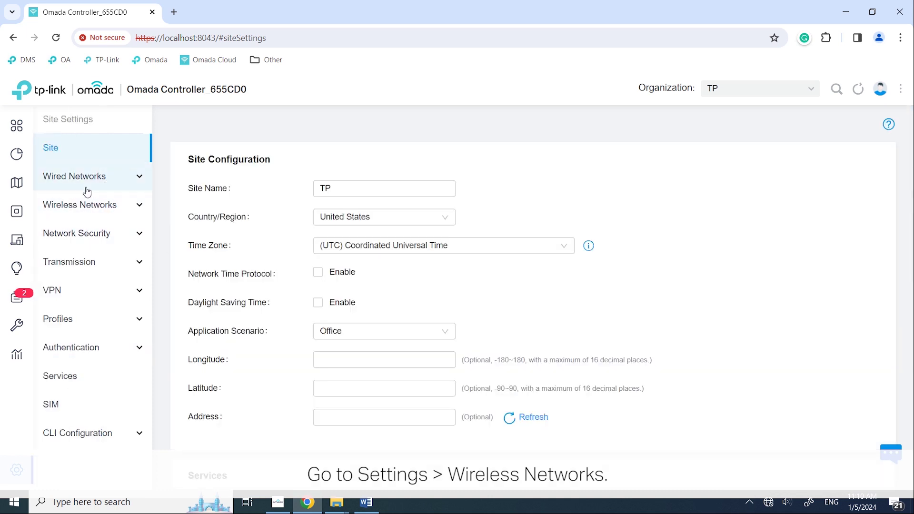
{"action": "left_click", "coordinate": [80, 204]}
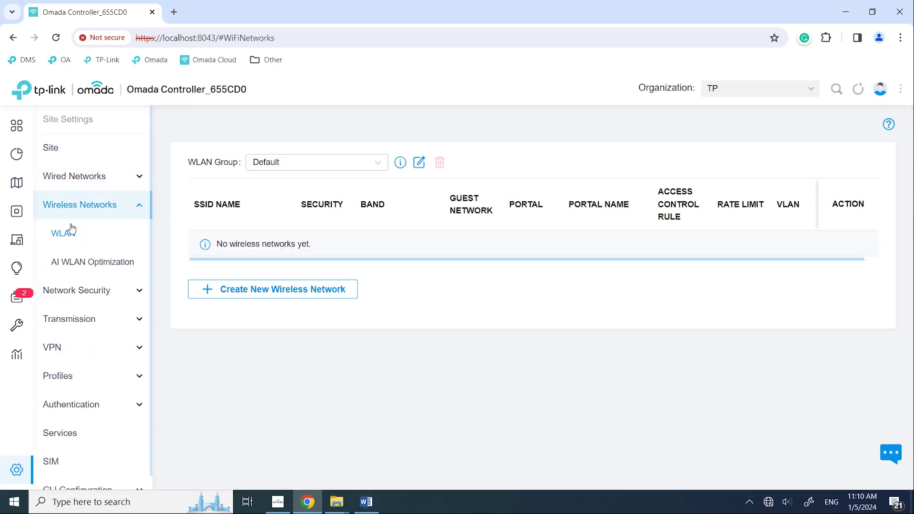
Create a wireless network with SSID TP-Mall and Security set to None.
{"action": "left_click", "coordinate": [313, 289]}
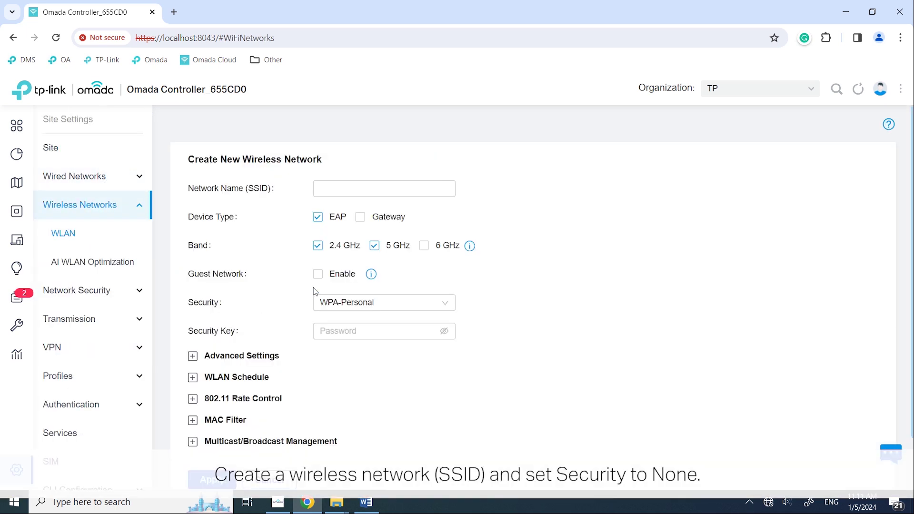
{"action": "left_click", "coordinate": [361, 188]}
{"action": "type", "text": "TP-"}
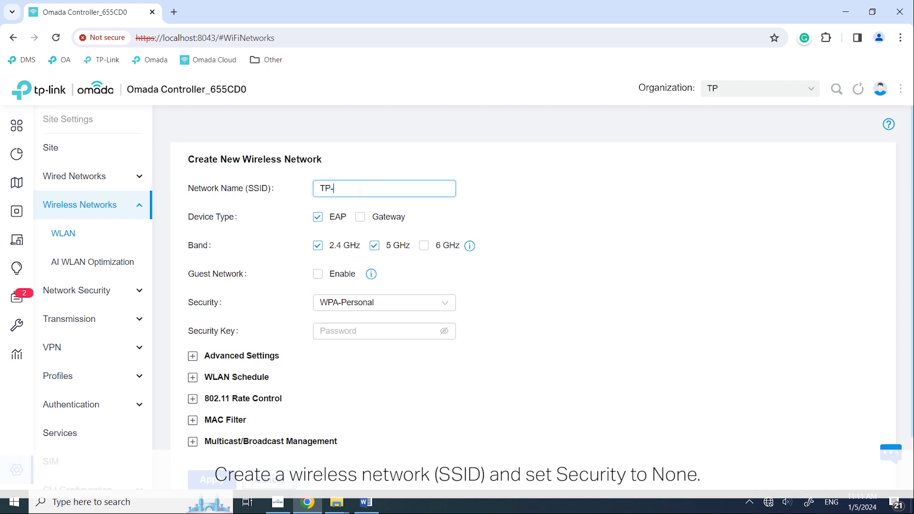
{"action": "type", "text": "Mall"}
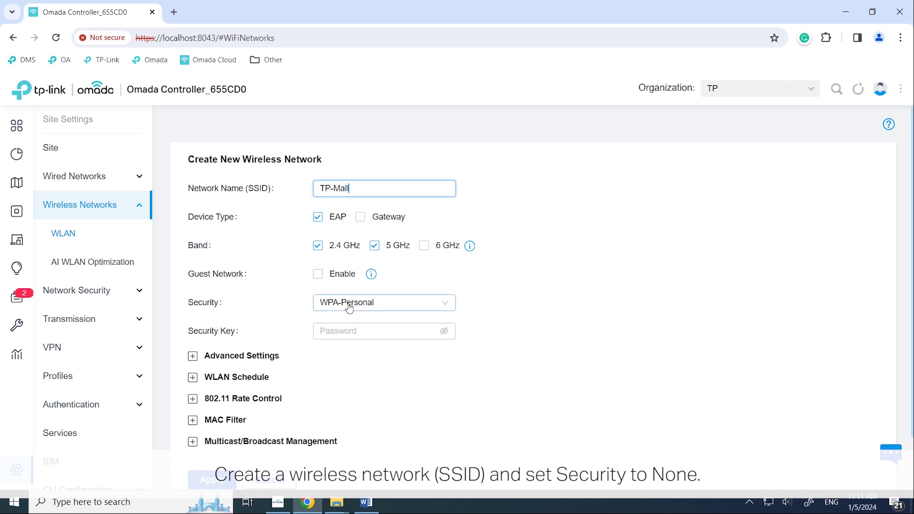
{"action": "left_click", "coordinate": [349, 304]}
{"action": "left_click", "coordinate": [351, 324]}
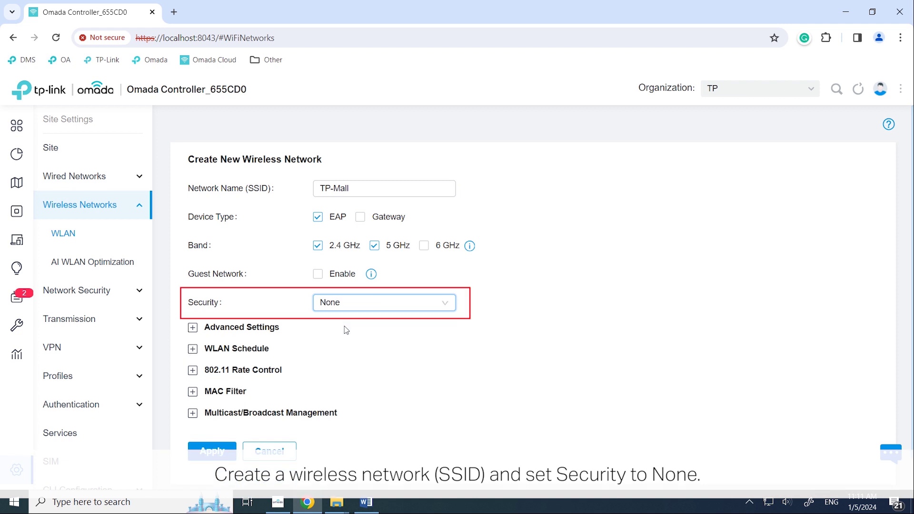
{"action": "left_click", "coordinate": [215, 452]}
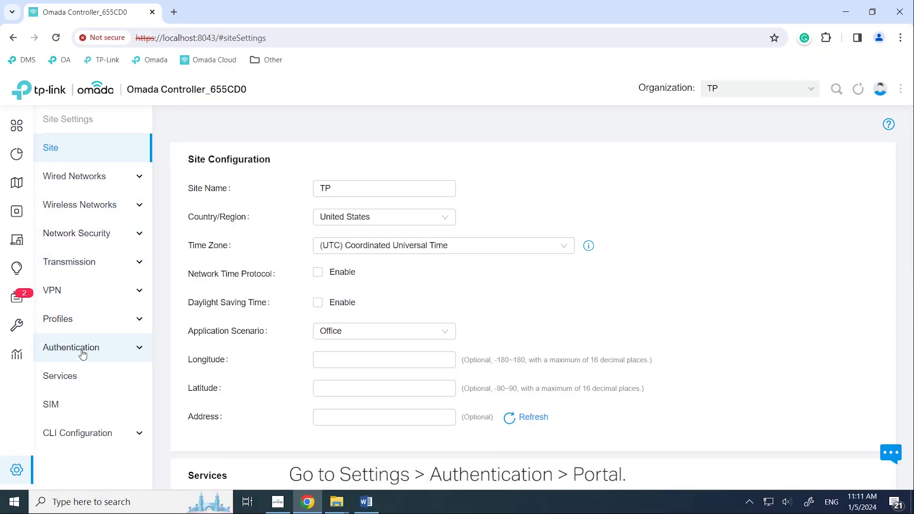
Under Authentication > Portal, start a new portal named TP-Portal with the Portal toggle on.
{"action": "left_click", "coordinate": [83, 354]}
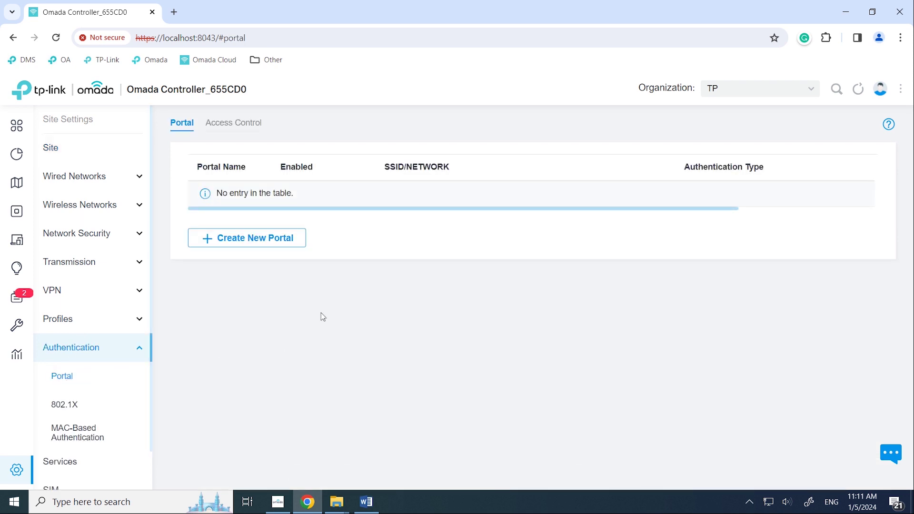
{"action": "left_click", "coordinate": [278, 240]}
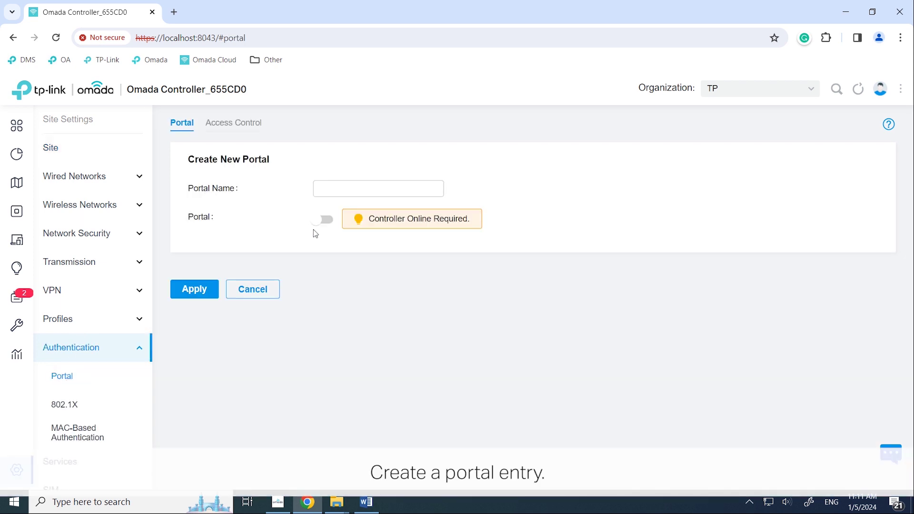
{"action": "left_click", "coordinate": [365, 188]}
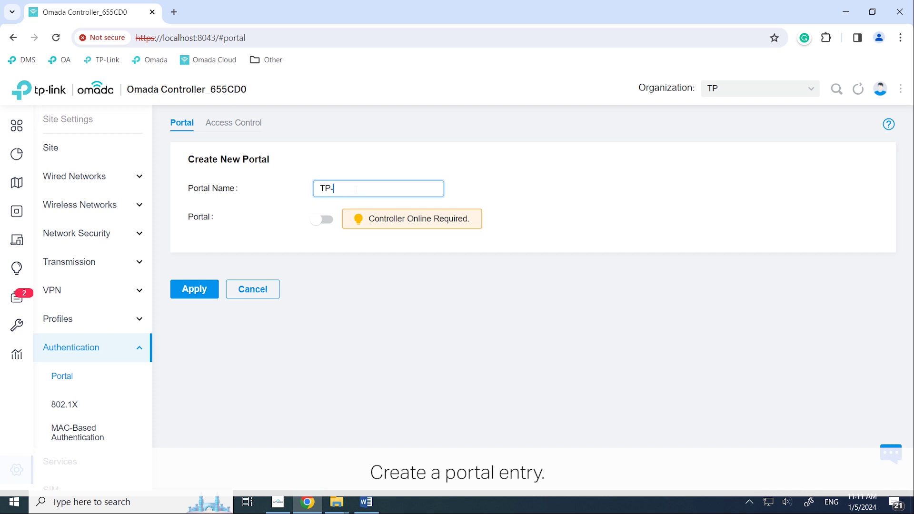
{"action": "left_click", "coordinate": [329, 224]}
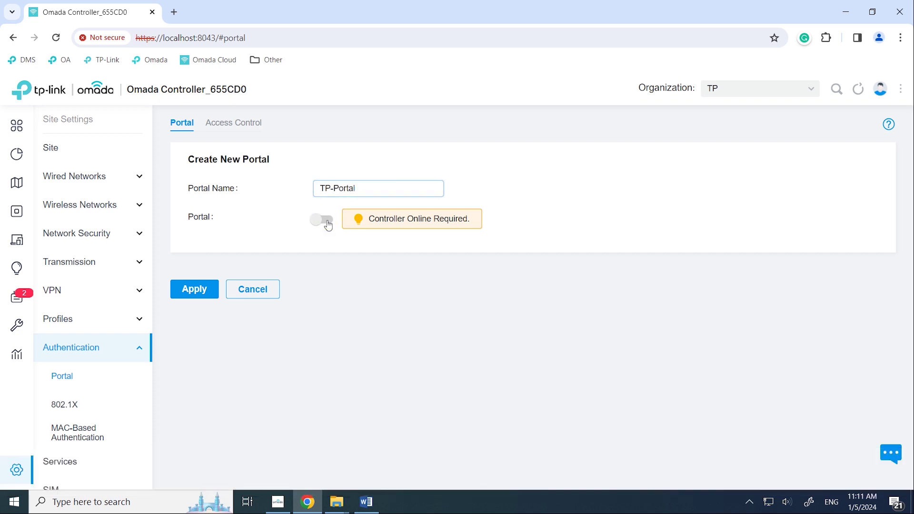
Select TP-Mall from the Default group as the portal's SSID.
{"action": "left_click", "coordinate": [442, 249]}
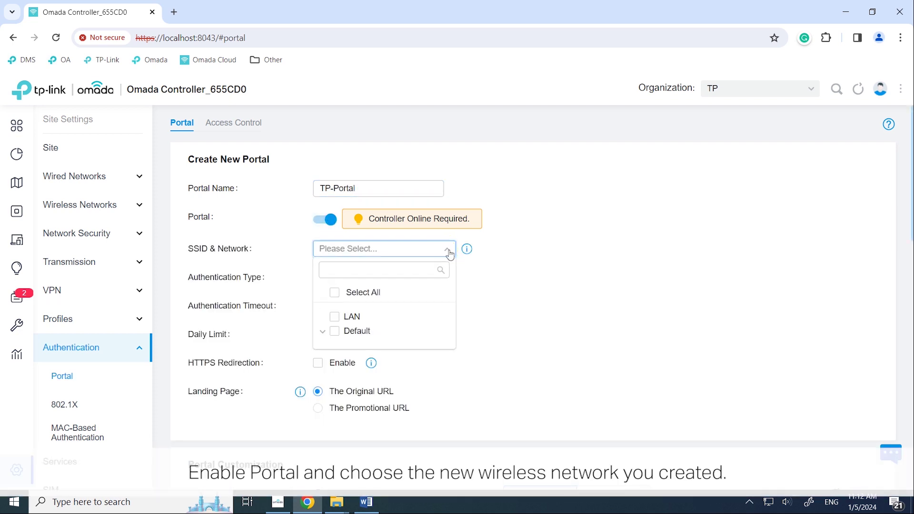
{"action": "left_click", "coordinate": [324, 332]}
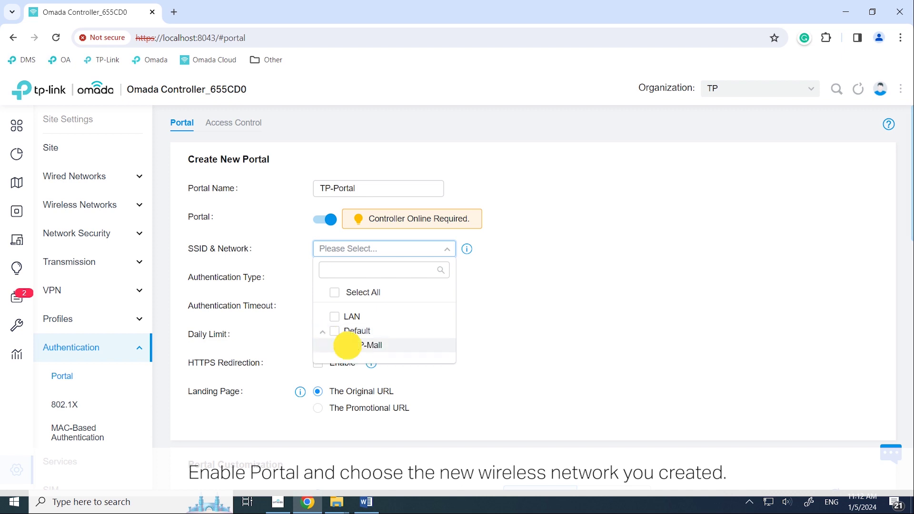
{"action": "left_click", "coordinate": [345, 346]}
{"action": "left_click", "coordinate": [447, 297]}
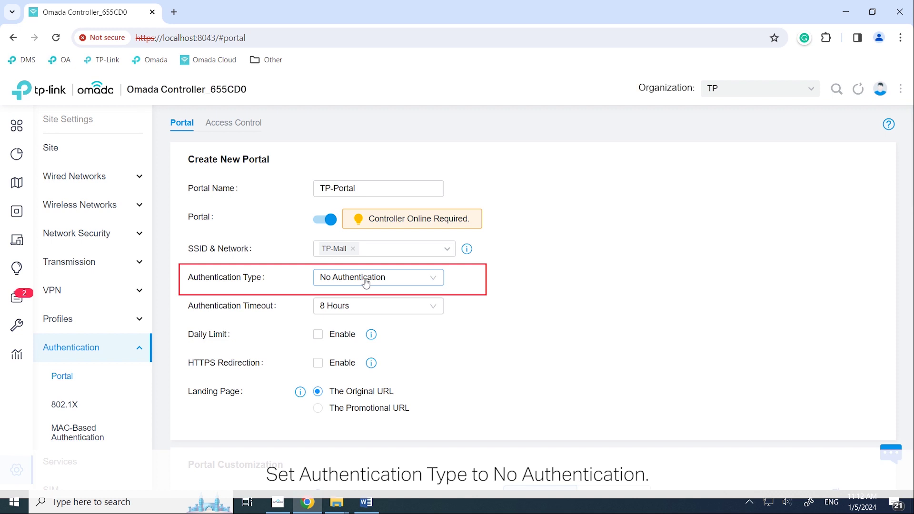
Set a custom authentication timeout of 2 hours and enable the daily limit.
{"action": "left_click", "coordinate": [433, 307]}
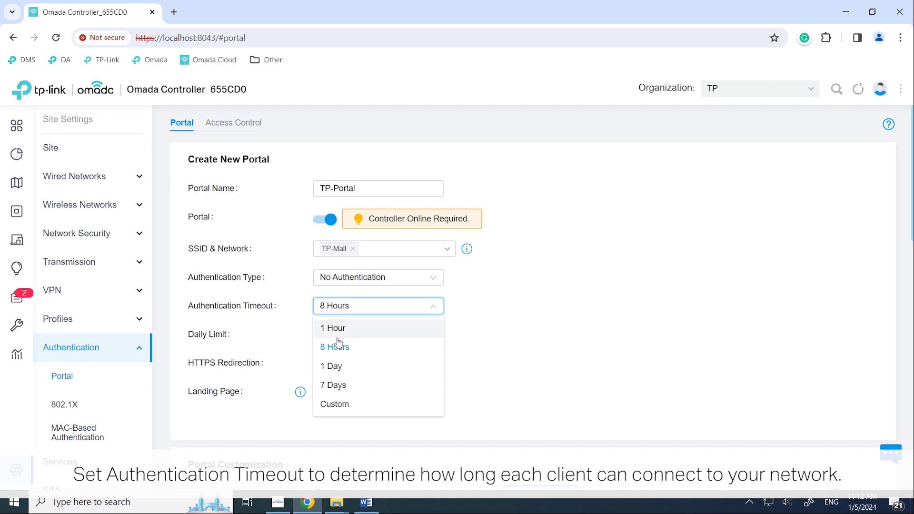
{"action": "left_click", "coordinate": [335, 404]}
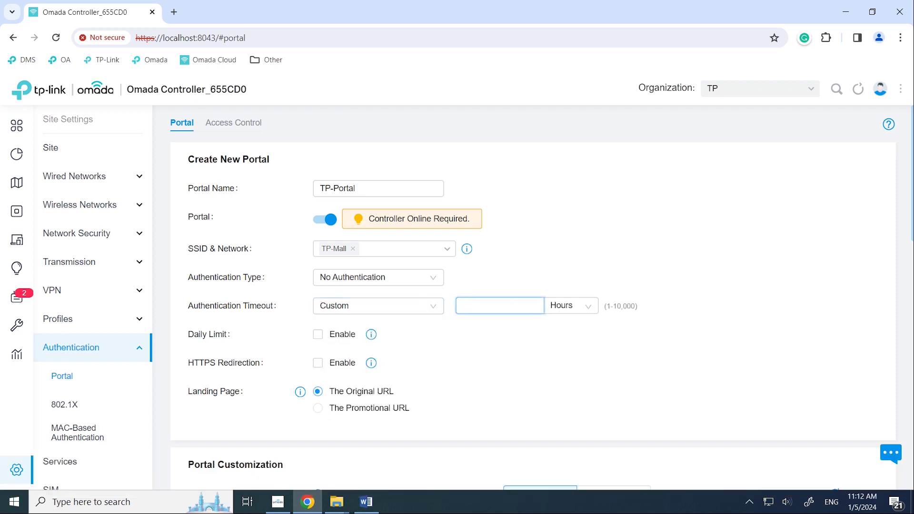
{"action": "type", "text": "2"}
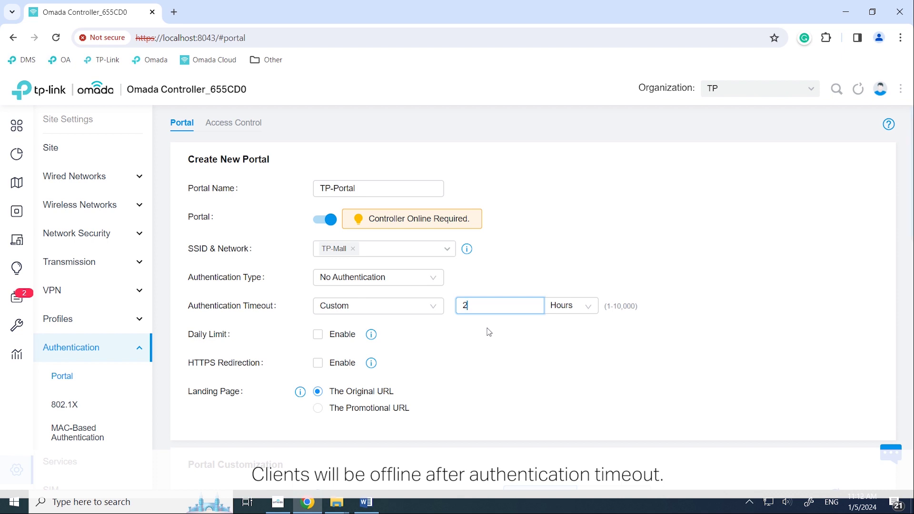
{"action": "left_click", "coordinate": [317, 334]}
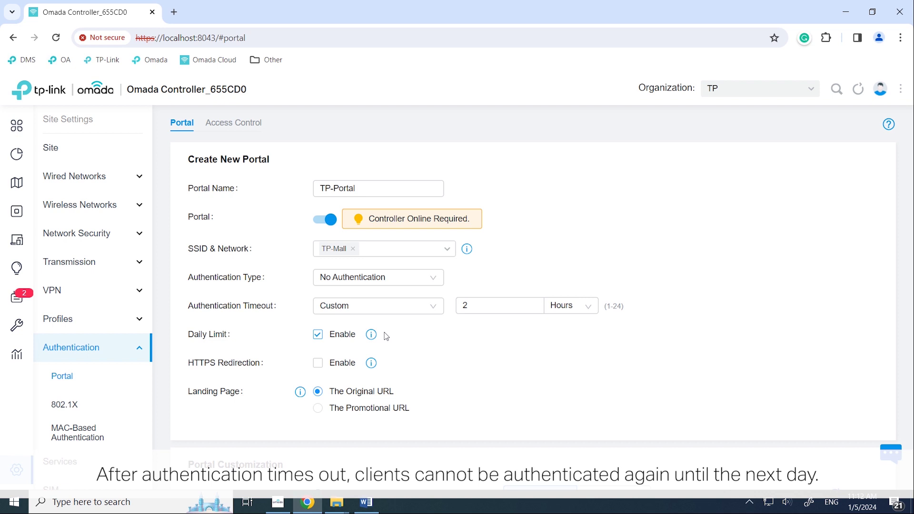
{"action": "mouse_move", "coordinate": [371, 337]}
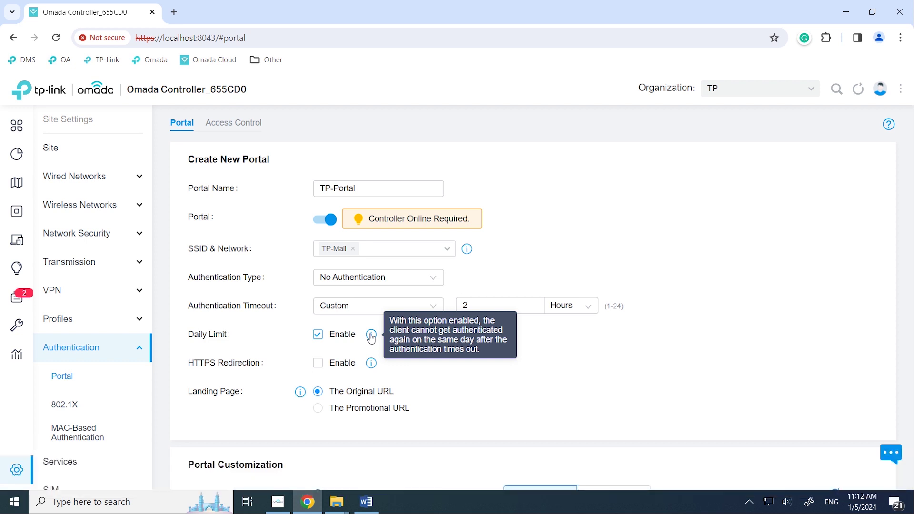
{"action": "left_click", "coordinate": [317, 364]}
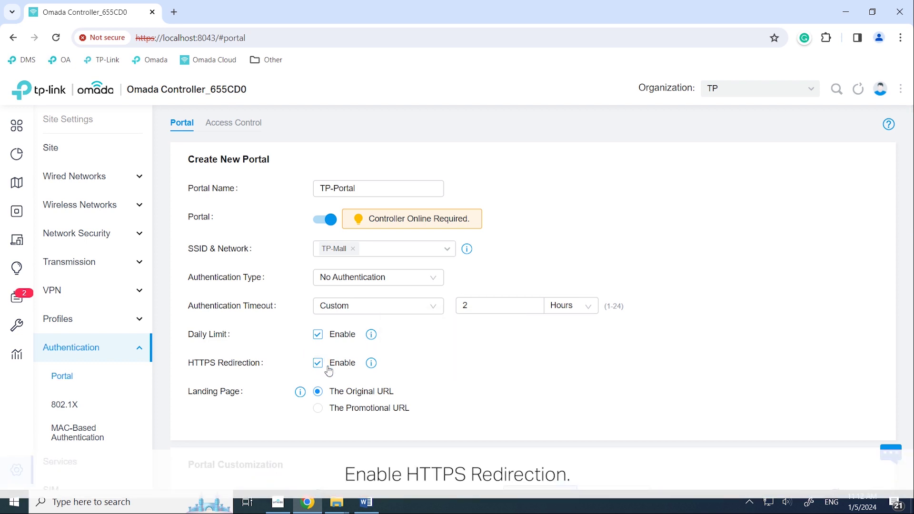
{"action": "mouse_move", "coordinate": [376, 365]}
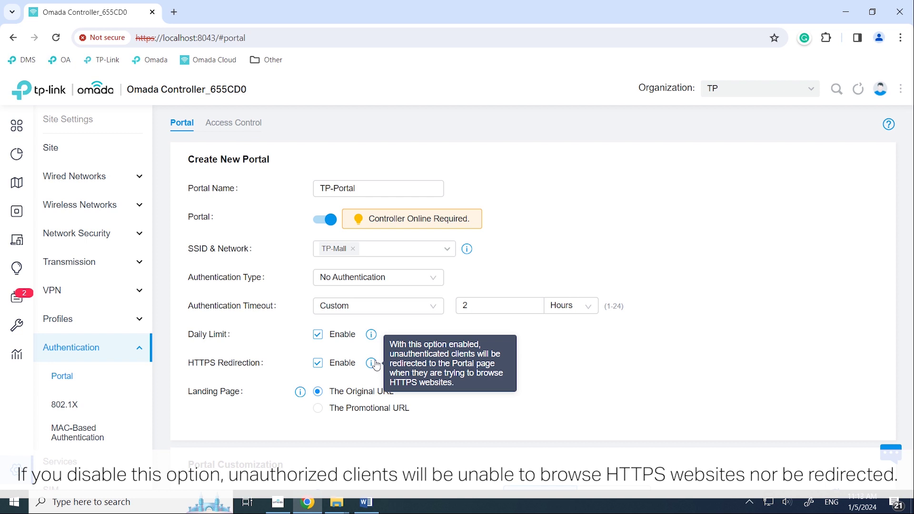
{"action": "left_click", "coordinate": [317, 408]}
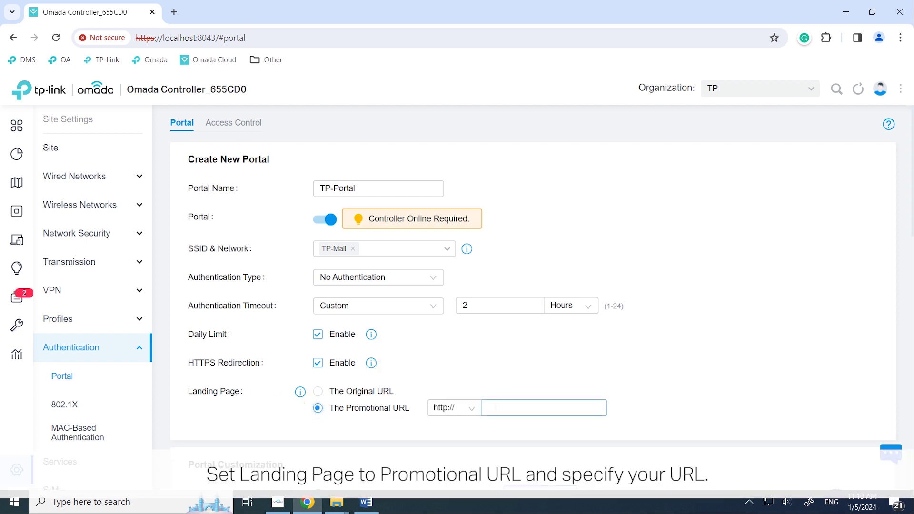
{"action": "left_click", "coordinate": [495, 408]}
{"action": "type", "text": "www.tp-link.com/en"}
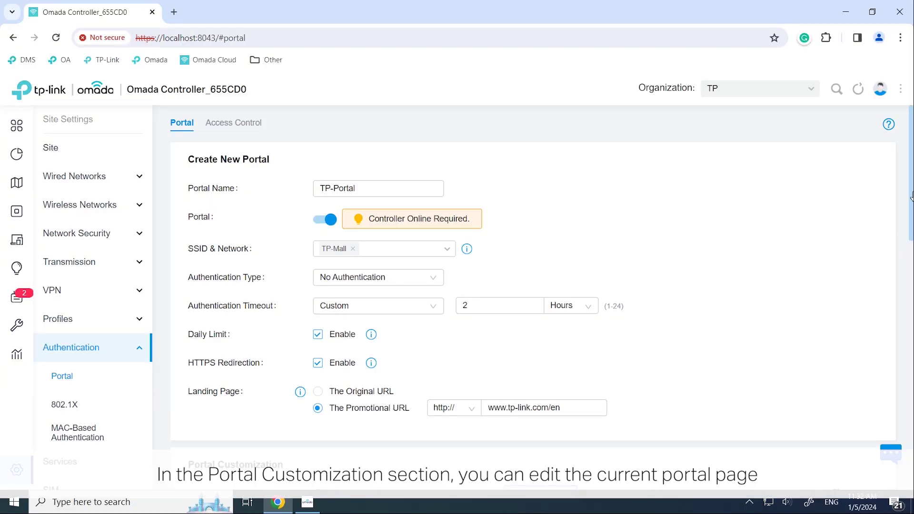
{"action": "left_click_drag", "start_coordinate": [909, 197], "coordinate": [907, 312]}
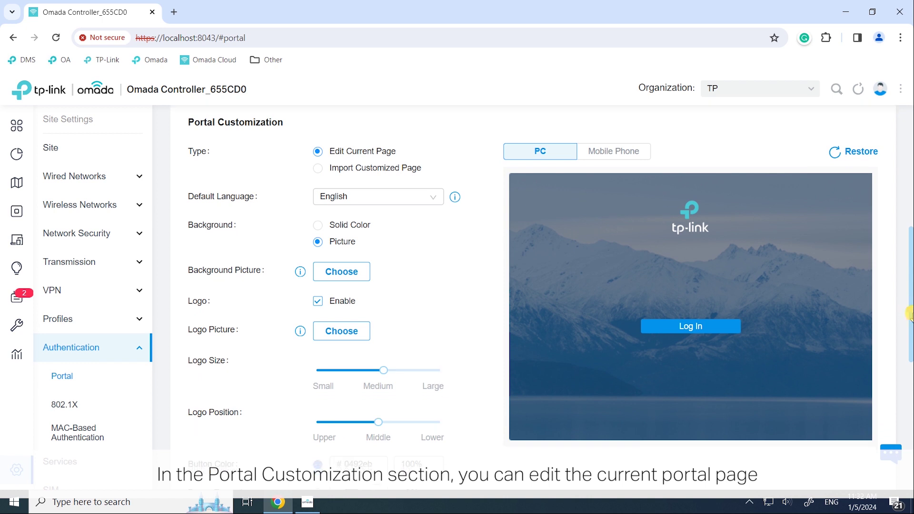
{"action": "left_click", "coordinate": [344, 166]}
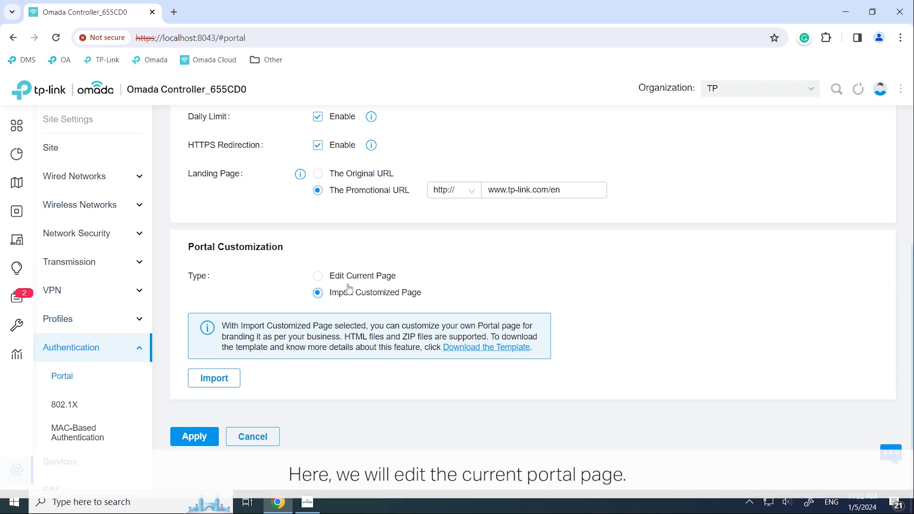
{"action": "left_click", "coordinate": [326, 279]}
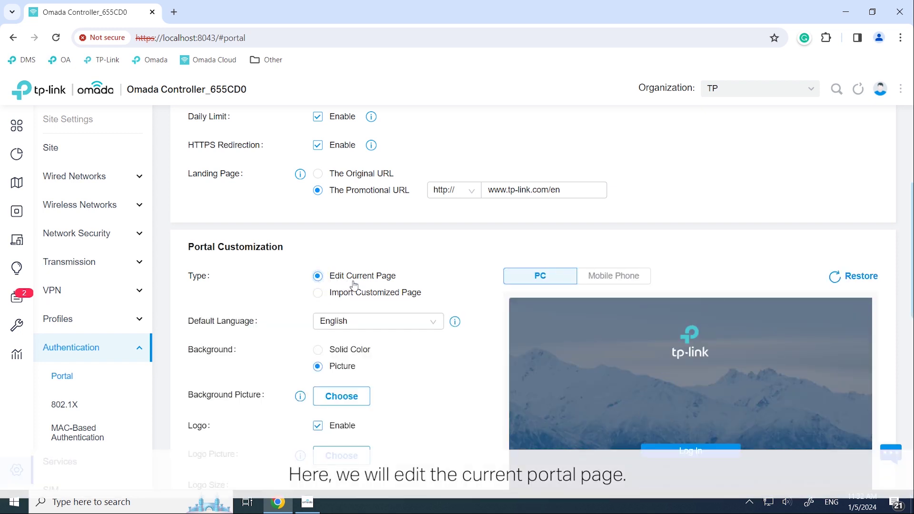
{"action": "left_click_drag", "start_coordinate": [908, 250], "coordinate": [910, 294]}
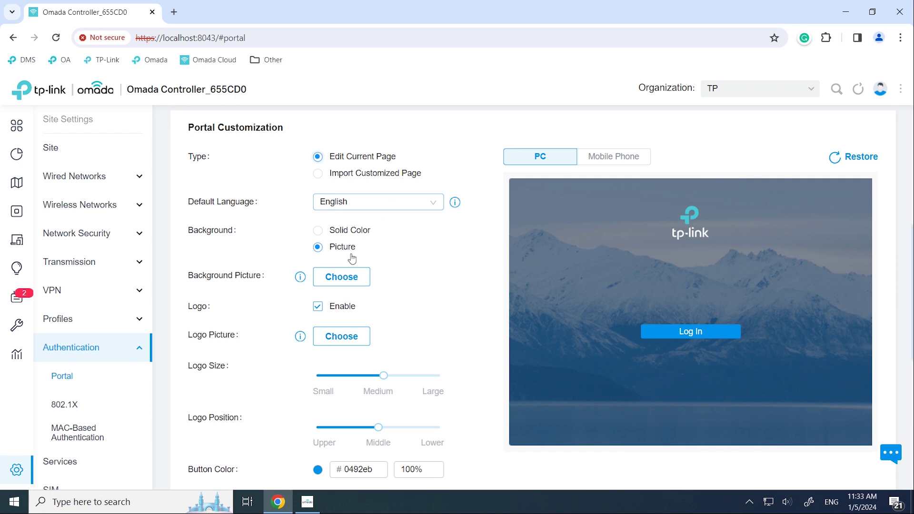
Use Background.PNG as the portal background and trim the left edge of its PC crop.
{"action": "left_click", "coordinate": [340, 282]}
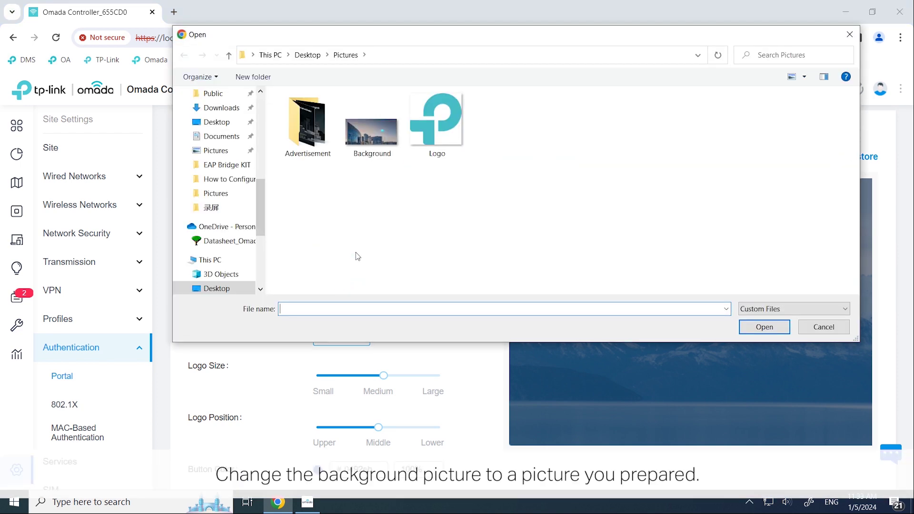
{"action": "double_click", "coordinate": [376, 141]}
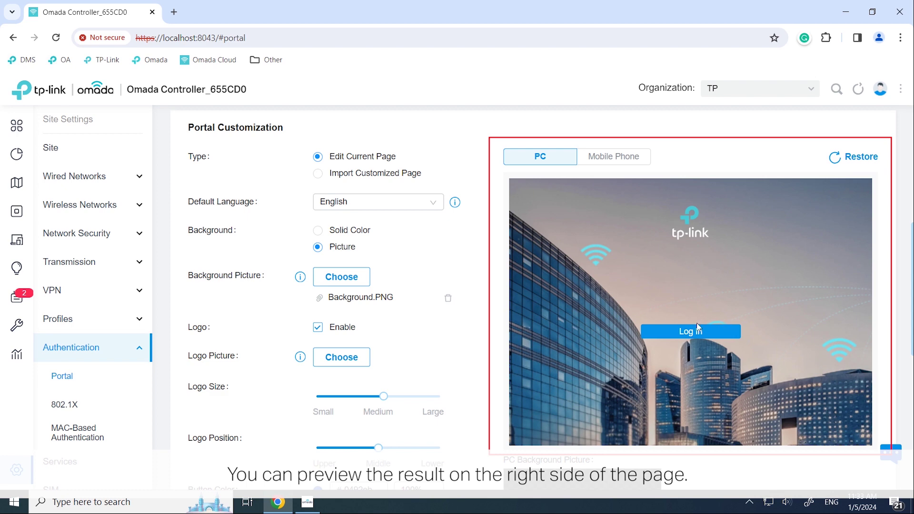
{"action": "left_click", "coordinate": [626, 158]}
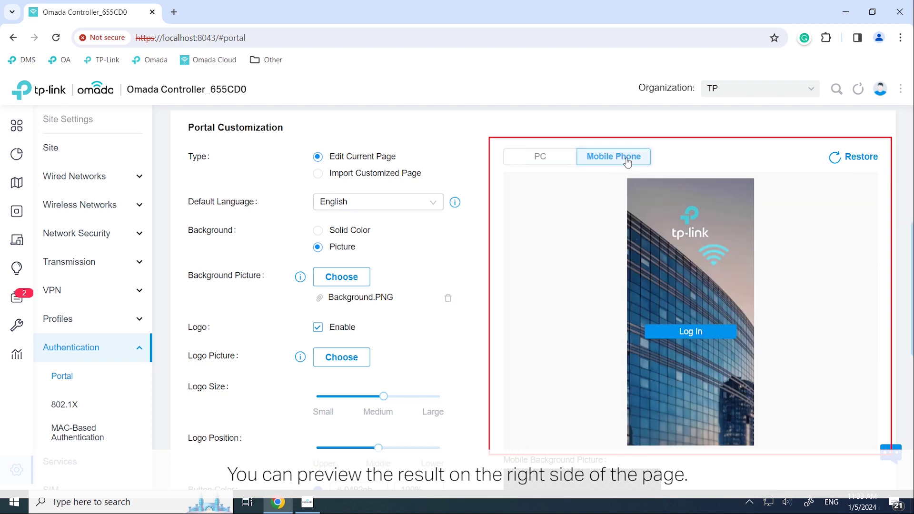
{"action": "left_click", "coordinate": [543, 155]}
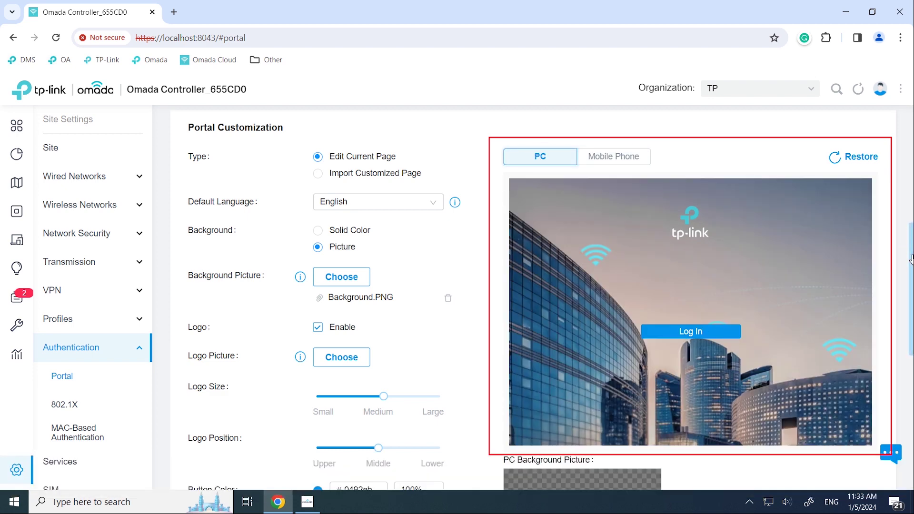
{"action": "scroll", "coordinate": [907, 295], "scroll_direction": "down", "scroll_amount": 3}
{"action": "left_click_drag", "start_coordinate": [519, 401], "coordinate": [544, 402]}
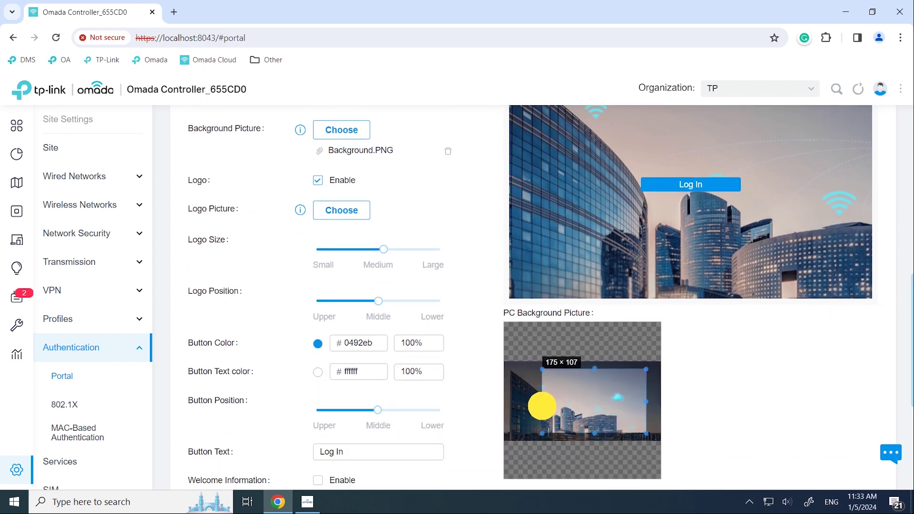
{"action": "scroll", "coordinate": [900, 286], "scroll_direction": "up", "scroll_amount": 3}
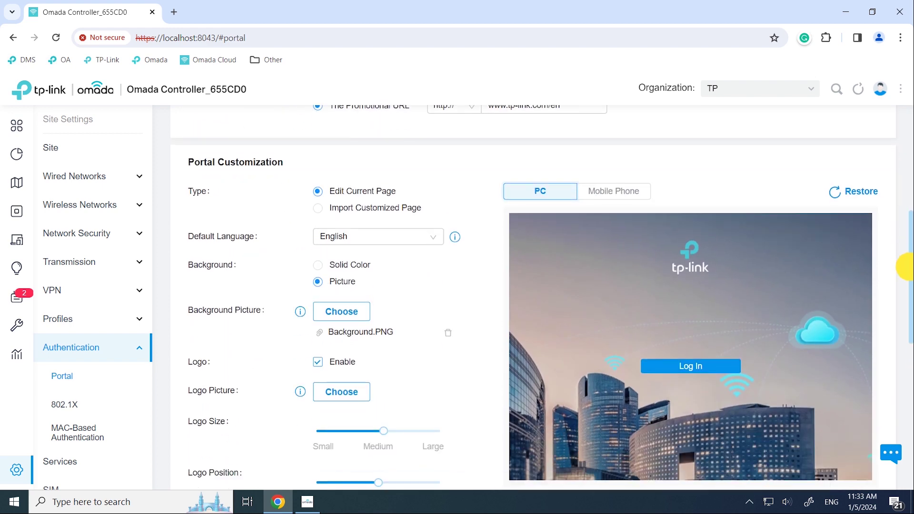
In the mobile preview, set the Logo image as the portal logo and enlarge its crop to 266 × 266.
{"action": "left_click", "coordinate": [624, 165]}
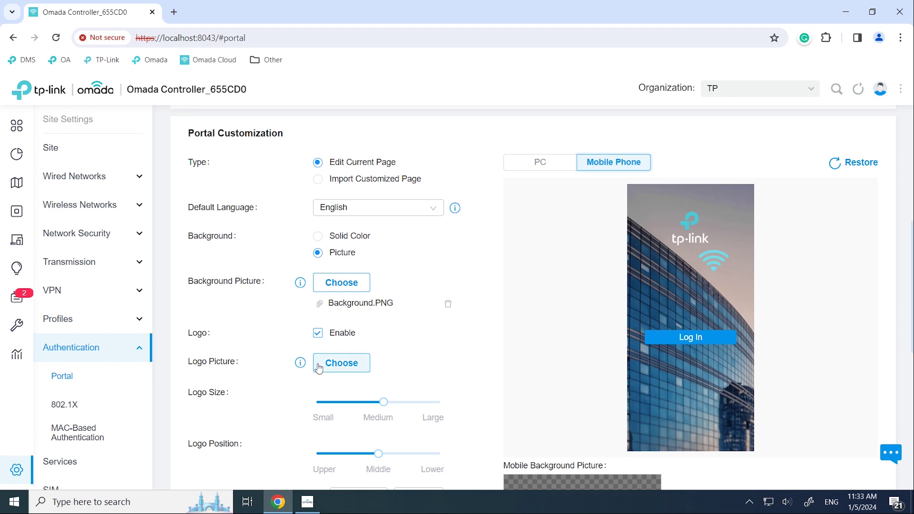
{"action": "left_click", "coordinate": [353, 370]}
{"action": "left_click", "coordinate": [441, 136]}
{"action": "double_click", "coordinate": [441, 136]}
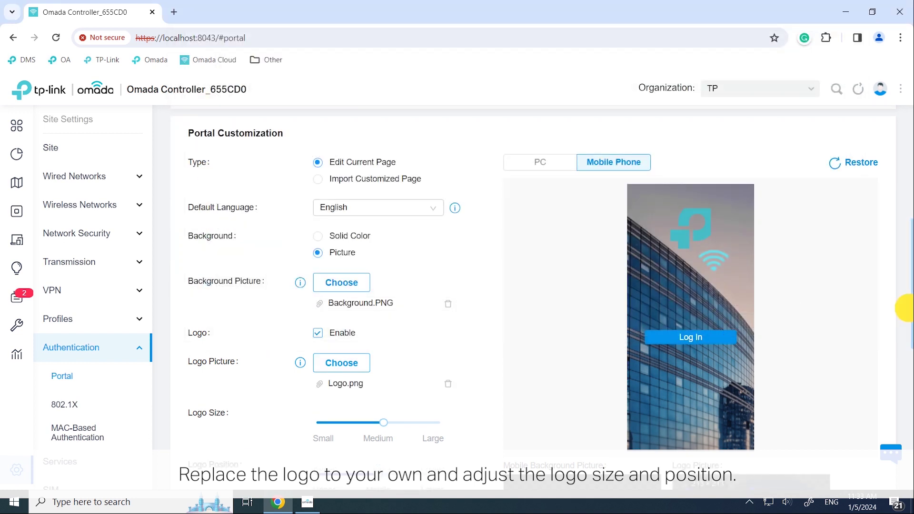
{"action": "scroll", "coordinate": [911, 299], "scroll_direction": "down", "scroll_amount": 3}
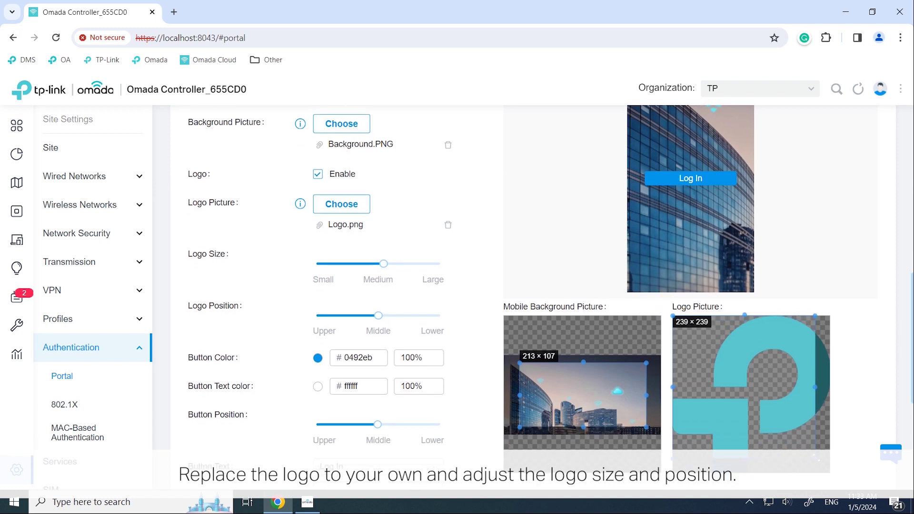
{"action": "left_click_drag", "start_coordinate": [816, 458], "coordinate": [841, 479]}
{"action": "left_click_drag", "start_coordinate": [909, 316], "coordinate": [902, 276]}
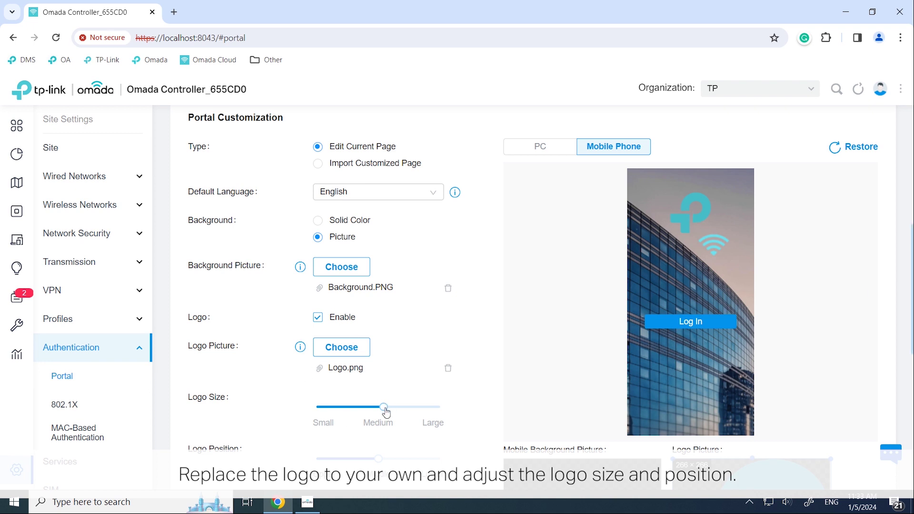
Shrink the logo, trim the mobile background crop to 173×107, and move the logo slightly lower.
{"action": "left_click_drag", "start_coordinate": [386, 412], "coordinate": [346, 407]}
{"action": "scroll", "coordinate": [759, 392], "scroll_direction": "down", "scroll_amount": 2}
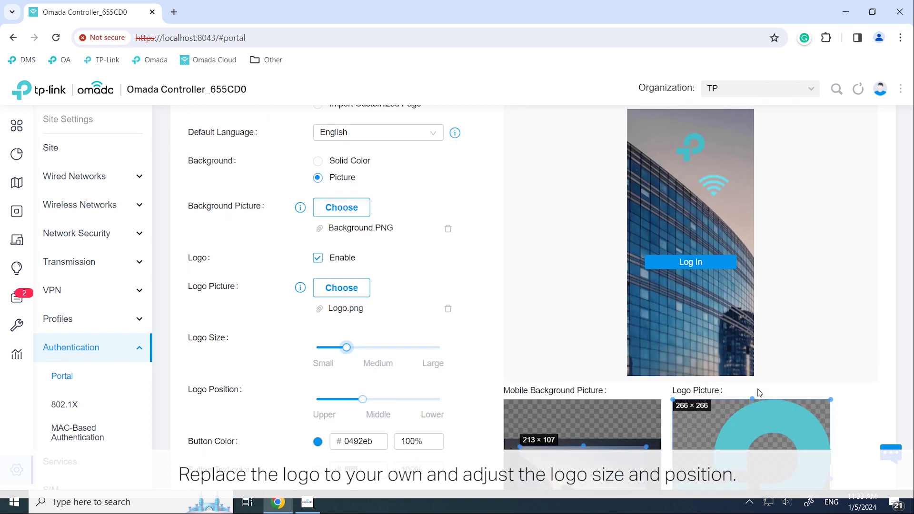
{"action": "left_click_drag", "start_coordinate": [519, 420], "coordinate": [543, 419]}
{"action": "left_click_drag", "start_coordinate": [907, 343], "coordinate": [907, 325]}
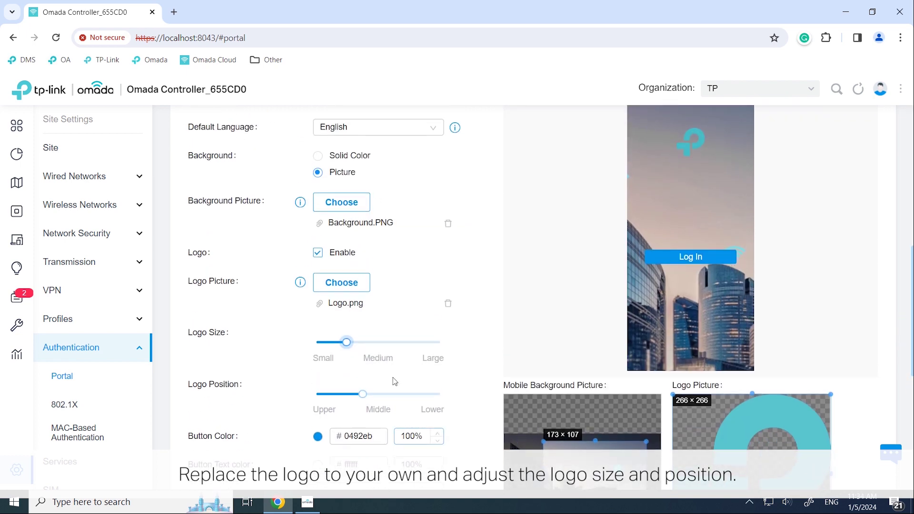
{"action": "left_click_drag", "start_coordinate": [363, 394], "coordinate": [374, 394]}
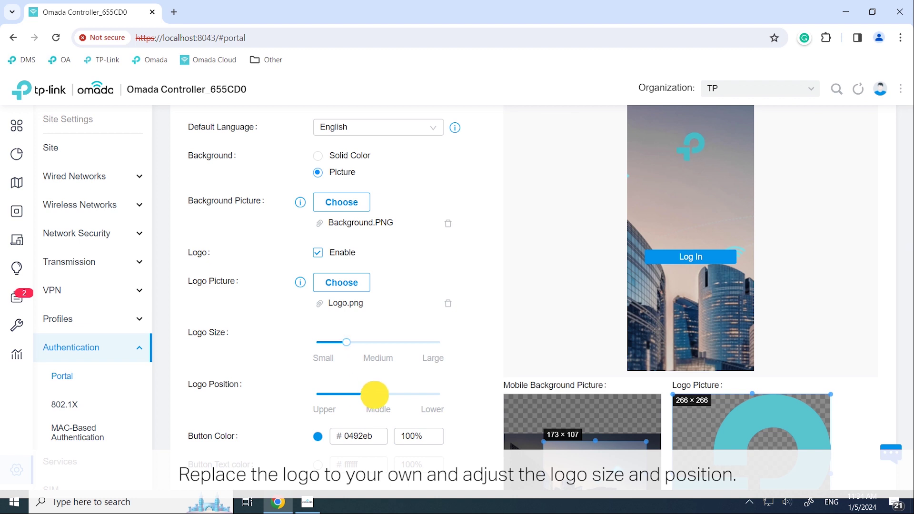
{"action": "left_click_drag", "start_coordinate": [907, 345], "coordinate": [907, 339]}
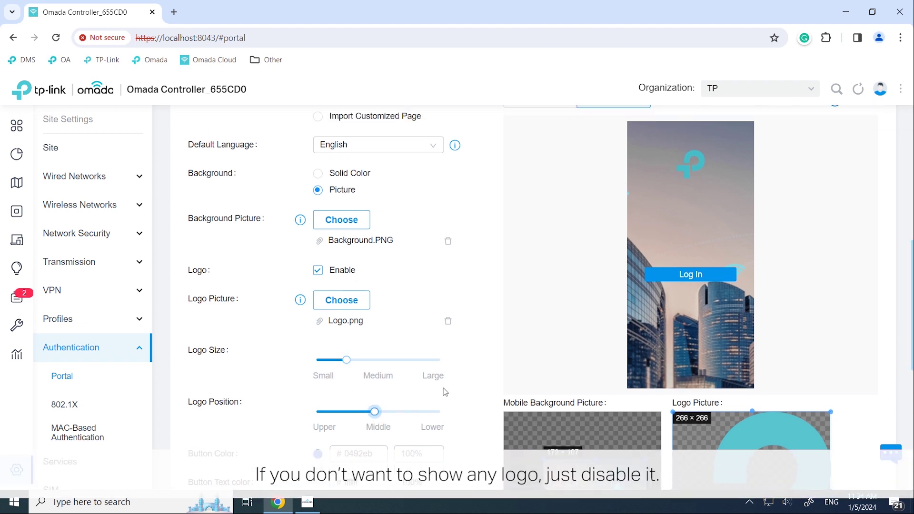
{"action": "scroll", "coordinate": [444, 392], "scroll_direction": "down", "scroll_amount": 1}
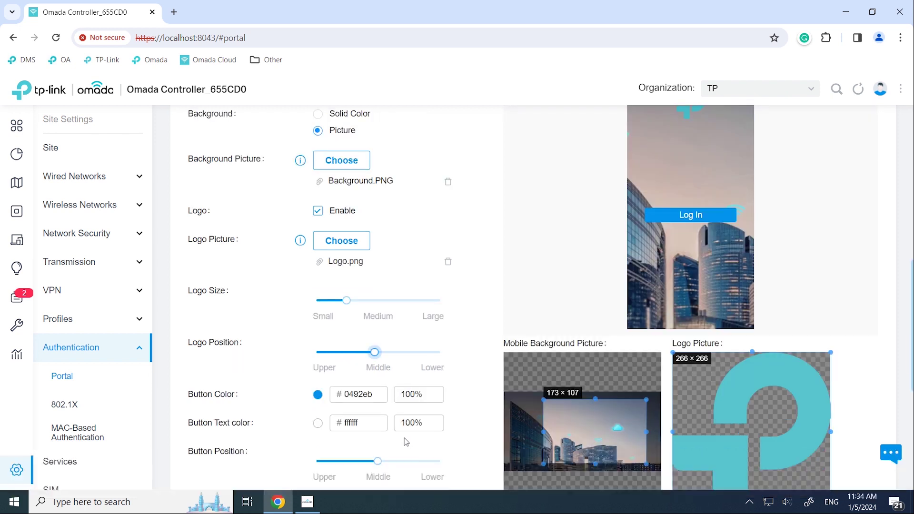
Keep the button colour and white (ffffff) button text, and move the Log In button toward Lower.
{"action": "left_click", "coordinate": [317, 394]}
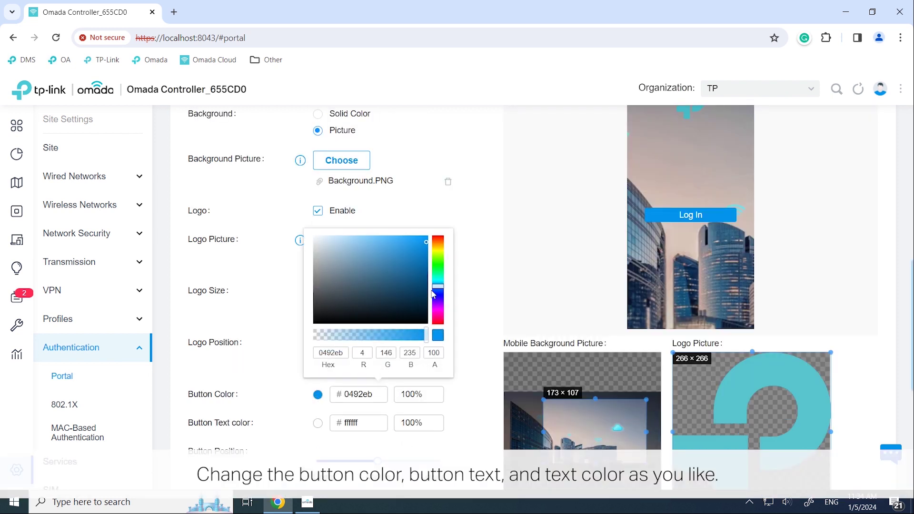
{"action": "left_click", "coordinate": [467, 277]}
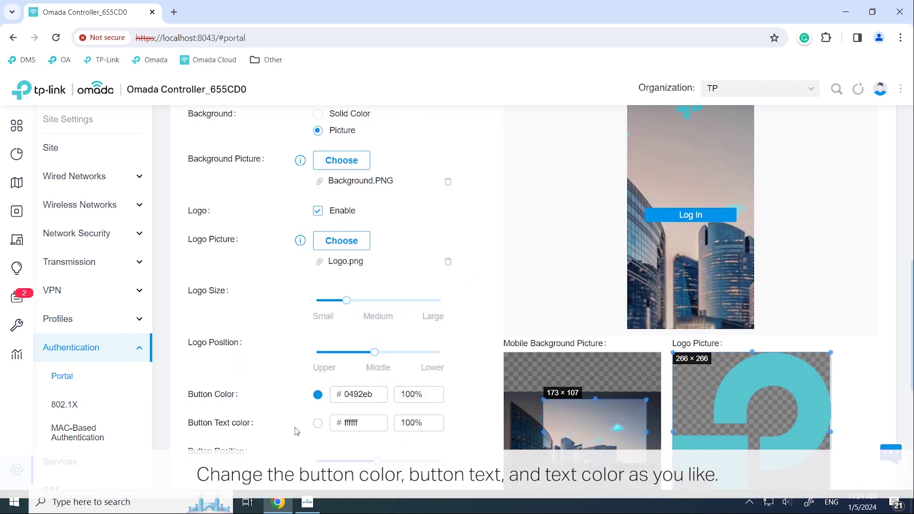
{"action": "left_click", "coordinate": [318, 428]}
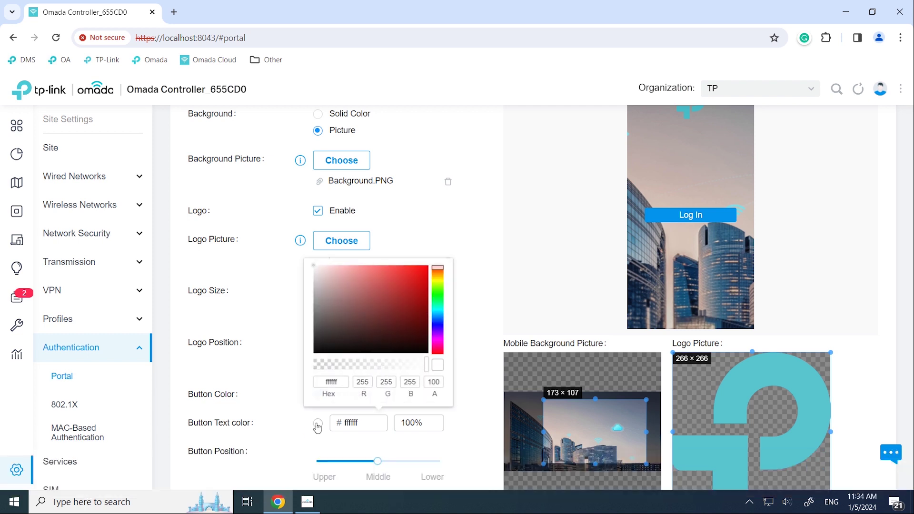
{"action": "left_click", "coordinate": [465, 396]}
{"action": "left_click_drag", "start_coordinate": [378, 462], "coordinate": [402, 465]}
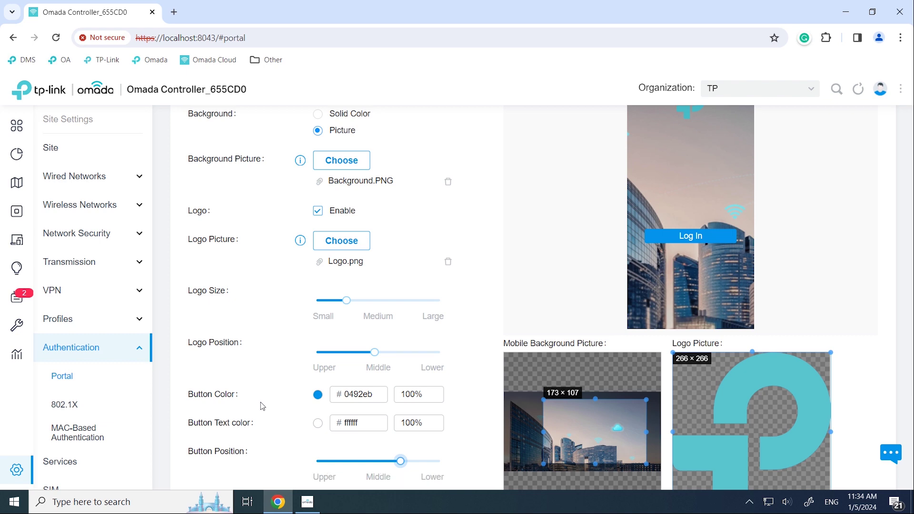
{"action": "scroll", "coordinate": [262, 406], "scroll_direction": "down", "scroll_amount": 5}
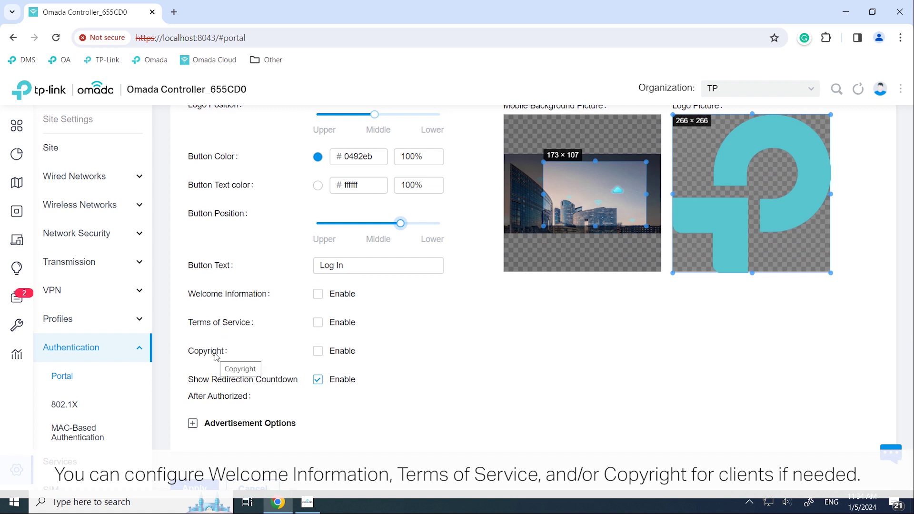
Enable Welcome Information with the text 'Welcome to TP Mall!'.
{"action": "left_click", "coordinate": [317, 293]}
{"action": "left_click", "coordinate": [333, 322]}
{"action": "type", "text": "W"}
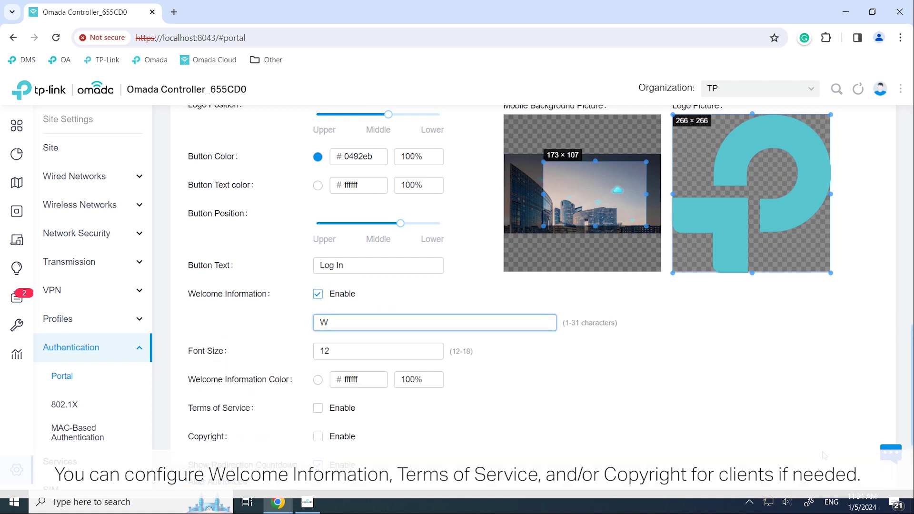
{"action": "type", "text": "elcome to TP Mall!"}
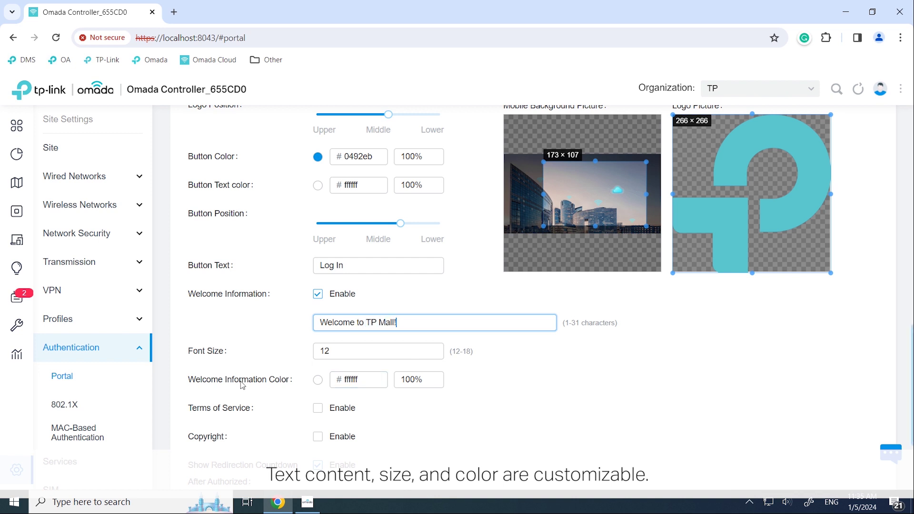
Enable Terms of Service and create a 'Terms of Use' term with the pasted agreement text.
{"action": "left_click", "coordinate": [318, 408]}
{"action": "scroll", "coordinate": [334, 381], "scroll_direction": "down", "scroll_amount": 2}
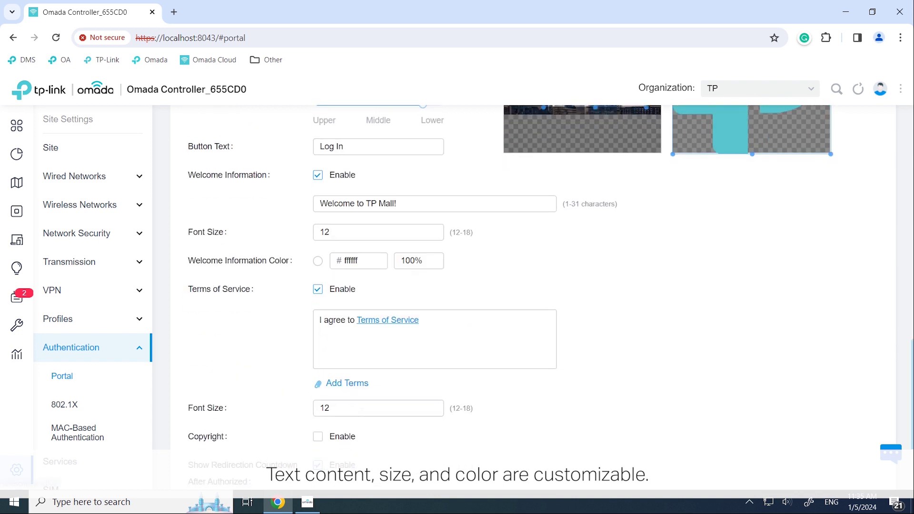
{"action": "left_click", "coordinate": [350, 383]}
{"action": "left_click", "coordinate": [393, 179]}
{"action": "type", "text": "Terms of Use"}
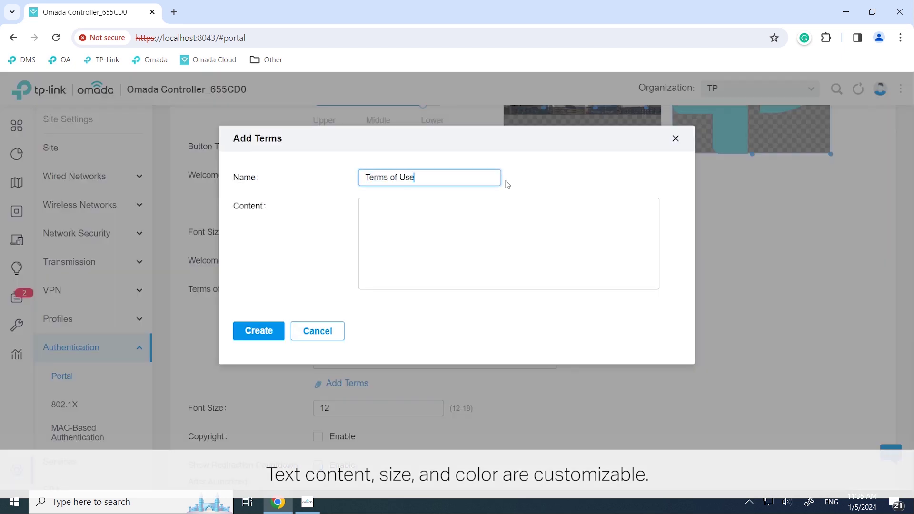
{"action": "left_click", "coordinate": [381, 215]}
{"action": "type", "text": "By accepting this agreement and accessing the wireless network, you acknowledge that you are of legal age, you have read and understood, and agree to be bound by this agreement."}
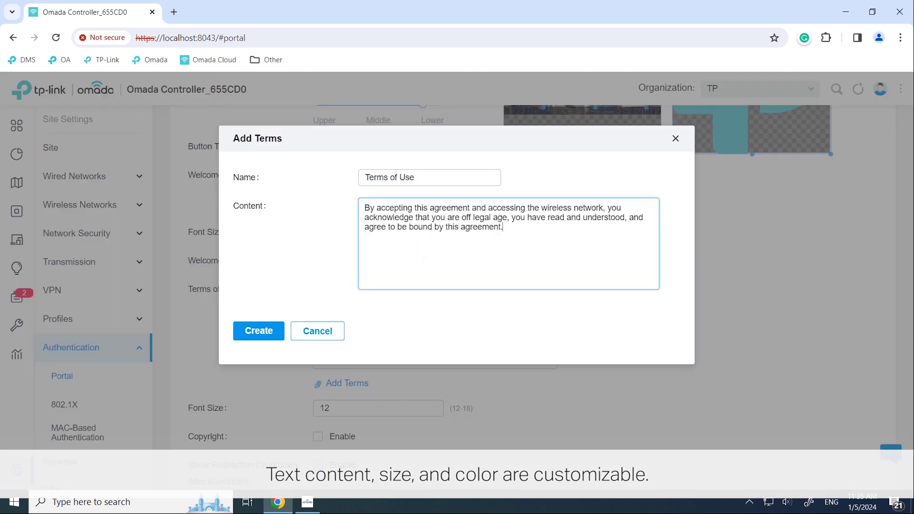
{"action": "left_click", "coordinate": [259, 331]}
Enable the copyright notice '© 2024 TP-Link. All rights reserved.'.
{"action": "scroll", "coordinate": [333, 372], "scroll_direction": "down", "scroll_amount": 2}
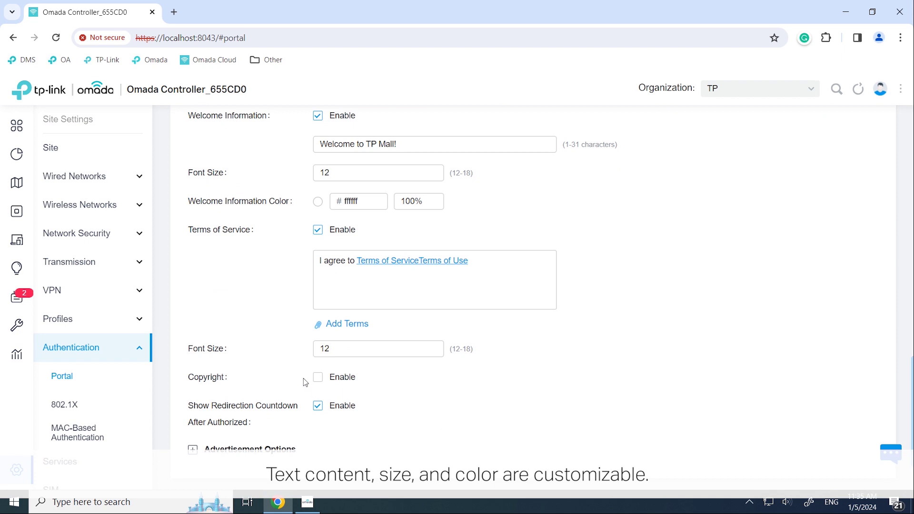
{"action": "left_click", "coordinate": [316, 374]}
{"action": "scroll", "coordinate": [316, 374], "scroll_direction": "down", "scroll_amount": 4}
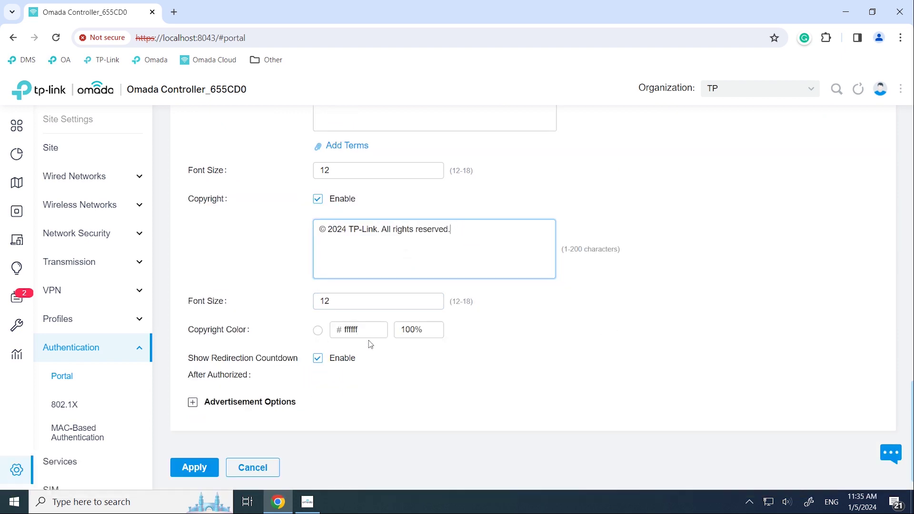
{"action": "scroll", "coordinate": [324, 342], "scroll_direction": "down", "scroll_amount": 1}
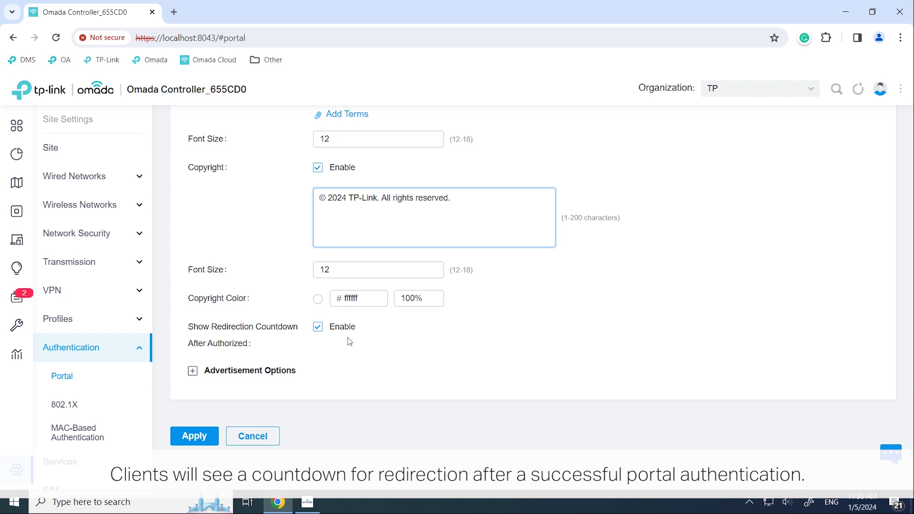
Enable advertisements and upload the EAPs, Routers and Switches pictures.
{"action": "left_click", "coordinate": [191, 371]}
{"action": "scroll", "coordinate": [495, 426], "scroll_direction": "down", "scroll_amount": 3}
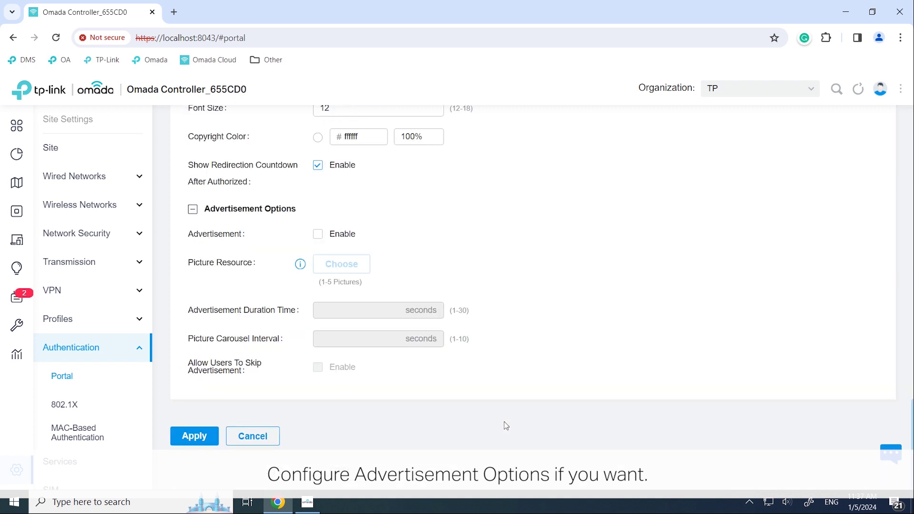
{"action": "left_click", "coordinate": [318, 234]}
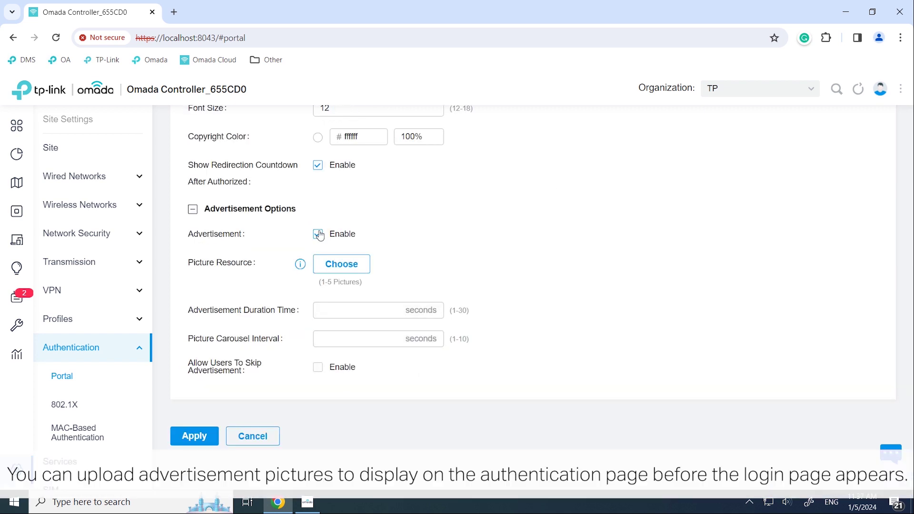
{"action": "left_click", "coordinate": [354, 268]}
{"action": "double_click", "coordinate": [302, 135]}
{"action": "left_click", "coordinate": [342, 263]}
{"action": "double_click", "coordinate": [373, 133]}
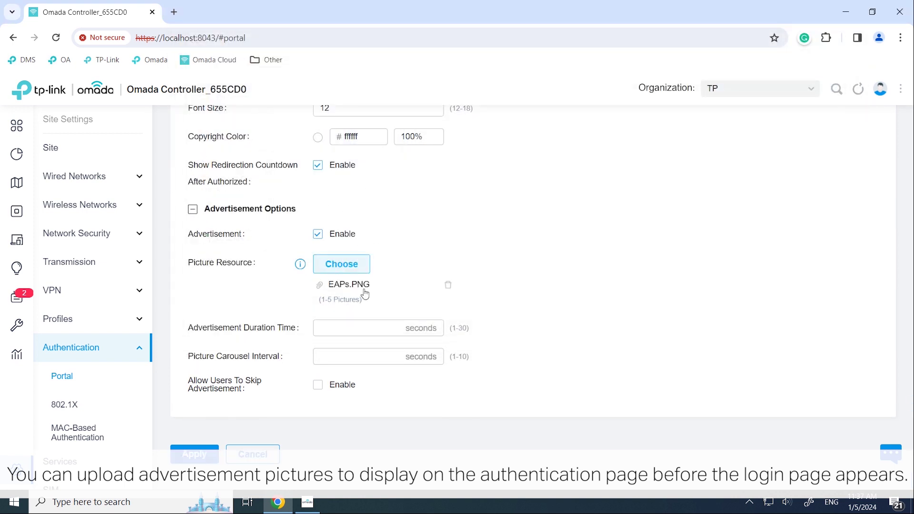
{"action": "left_click", "coordinate": [341, 263]}
{"action": "double_click", "coordinate": [433, 135]}
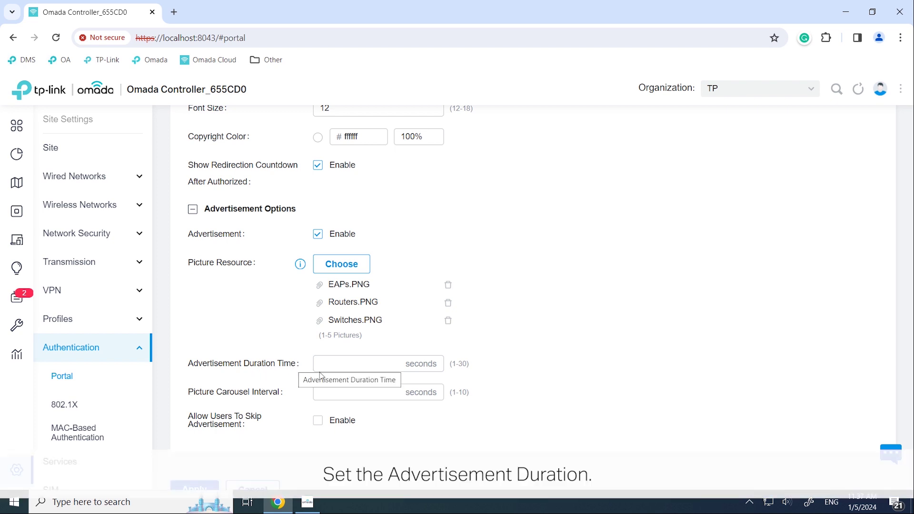
Set ad duration to 10 seconds, carousel interval to 2 seconds, and allow users to skip.
{"action": "left_click", "coordinate": [376, 365]}
{"action": "type", "text": "10"}
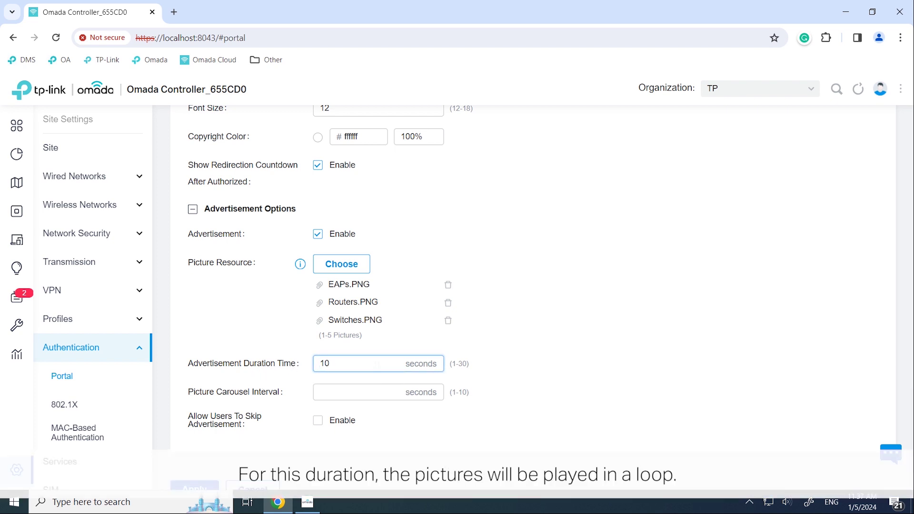
{"action": "left_click", "coordinate": [356, 394]}
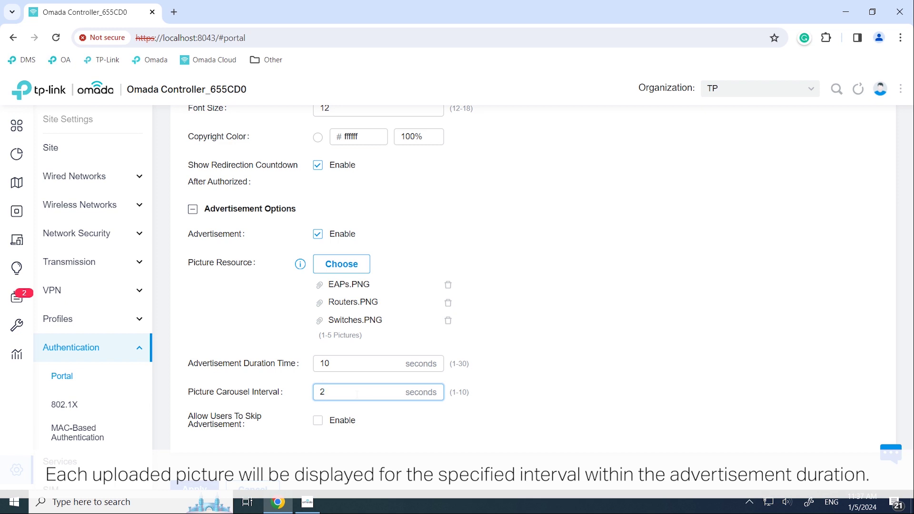
{"action": "left_click", "coordinate": [318, 421]}
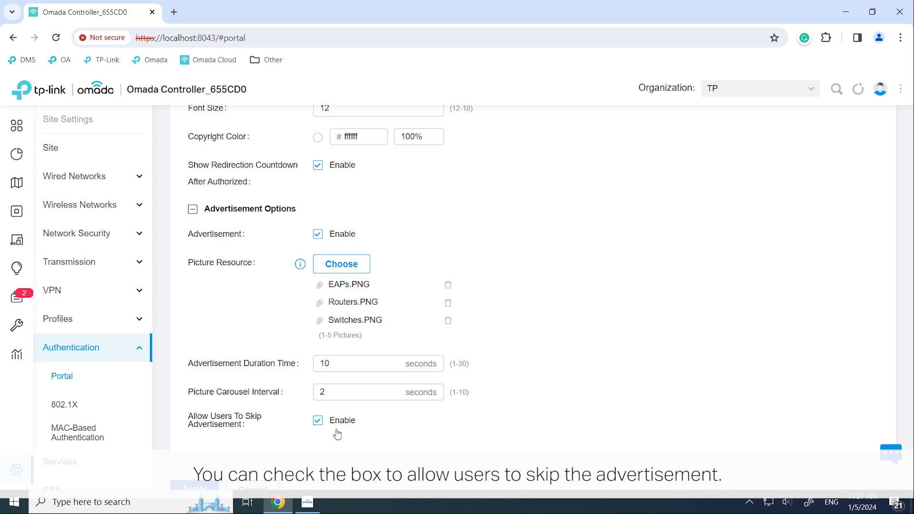
{"action": "scroll", "coordinate": [344, 435], "scroll_direction": "up", "scroll_amount": 1}
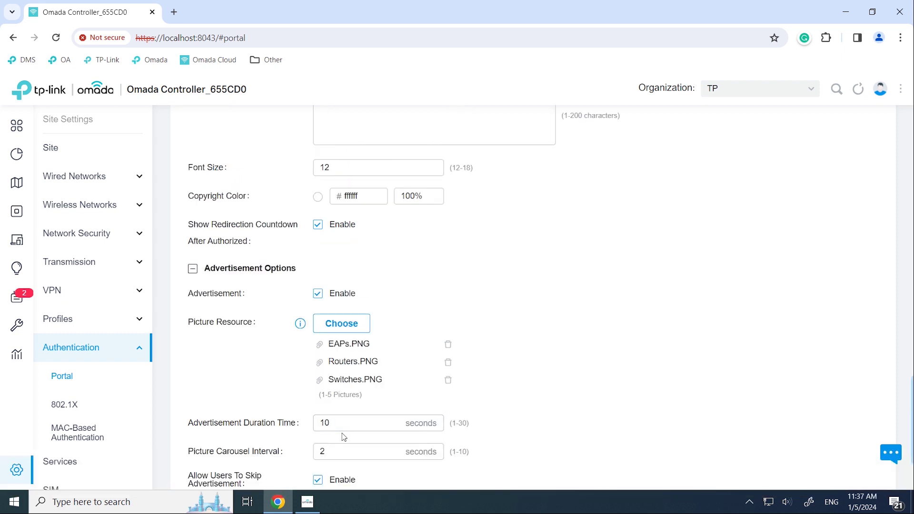
{"action": "scroll", "coordinate": [282, 453], "scroll_direction": "down", "scroll_amount": 2}
Apply the TP-Portal settings.
{"action": "left_click", "coordinate": [196, 438]}
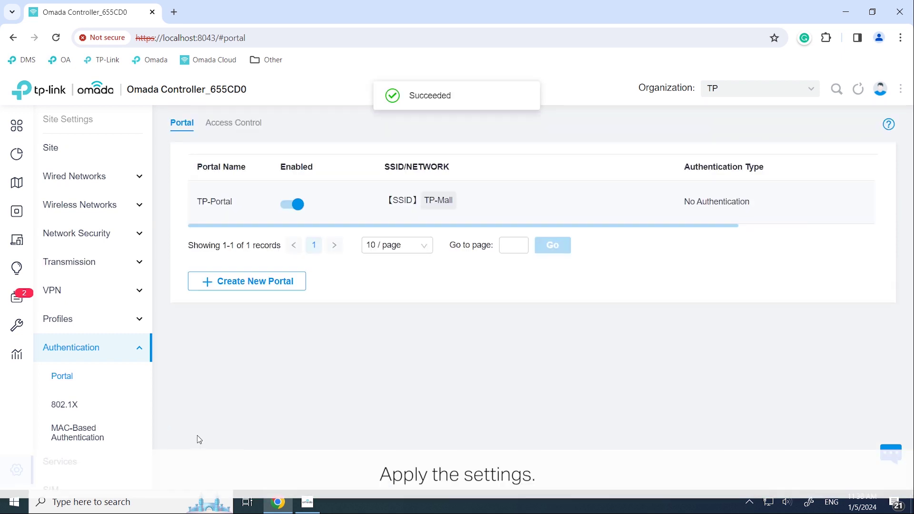